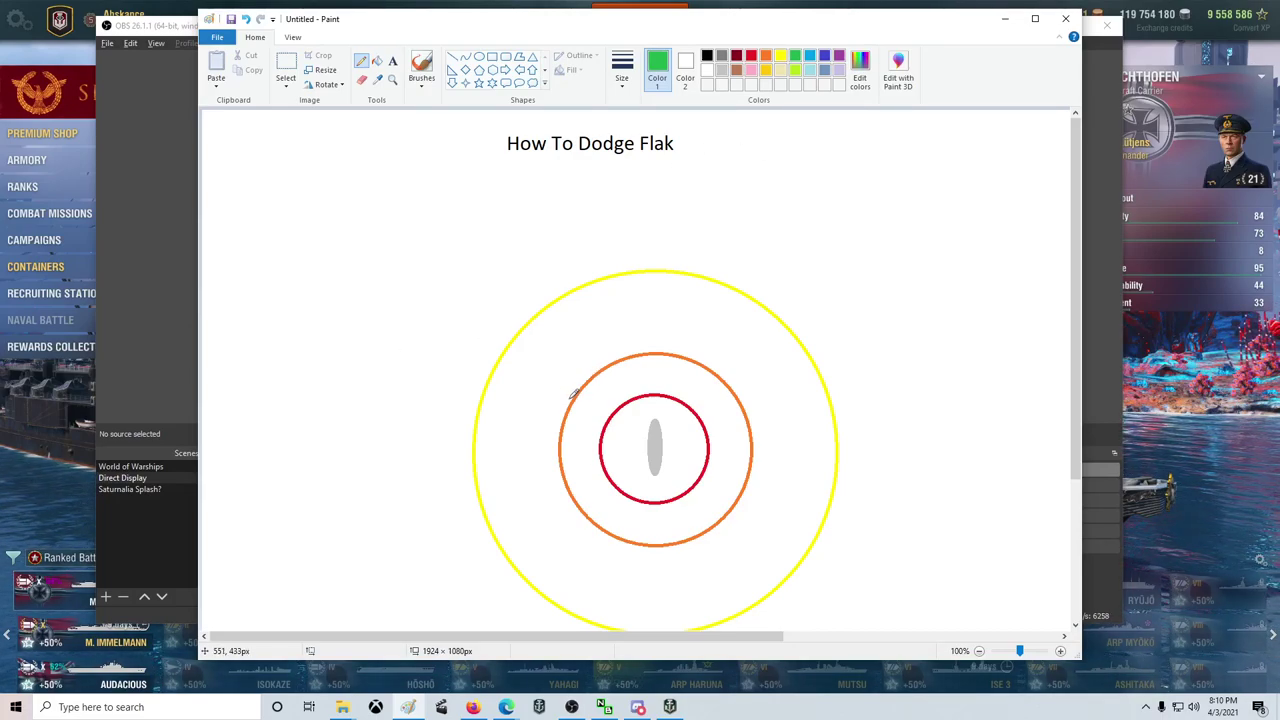
- Sketch a 3.5 label and arrow beside the orange circle, then undo them both
drag(576, 408, 588, 410)
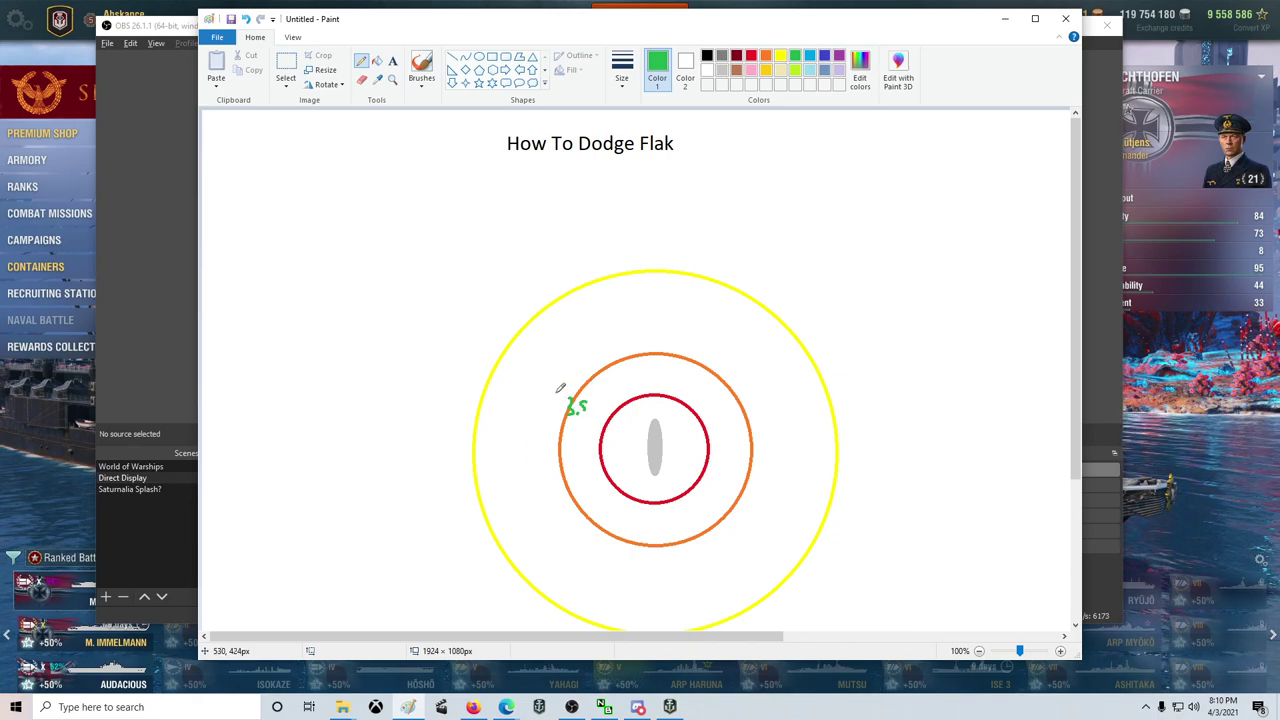
mouse_move(580, 388)
mouse_down()
mouse_move(527, 350)
mouse_move(527, 366)
mouse_up()
click(246, 18)
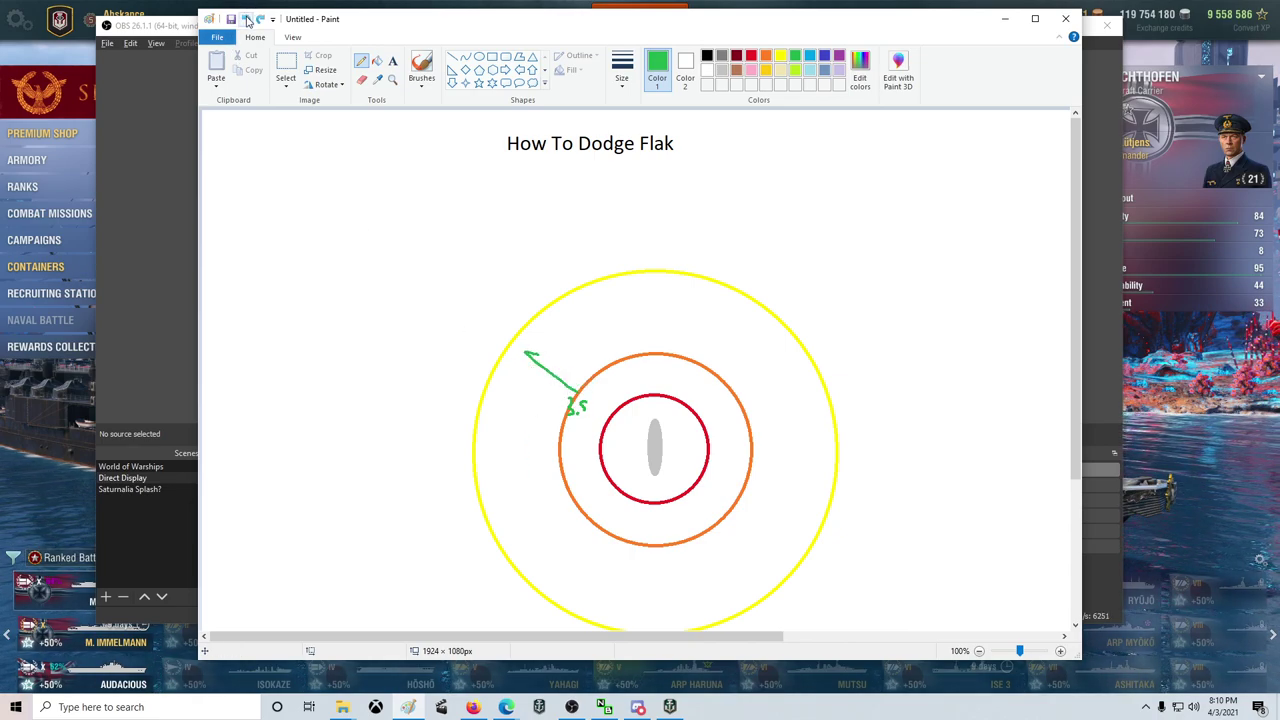
click(246, 18)
click(246, 18)
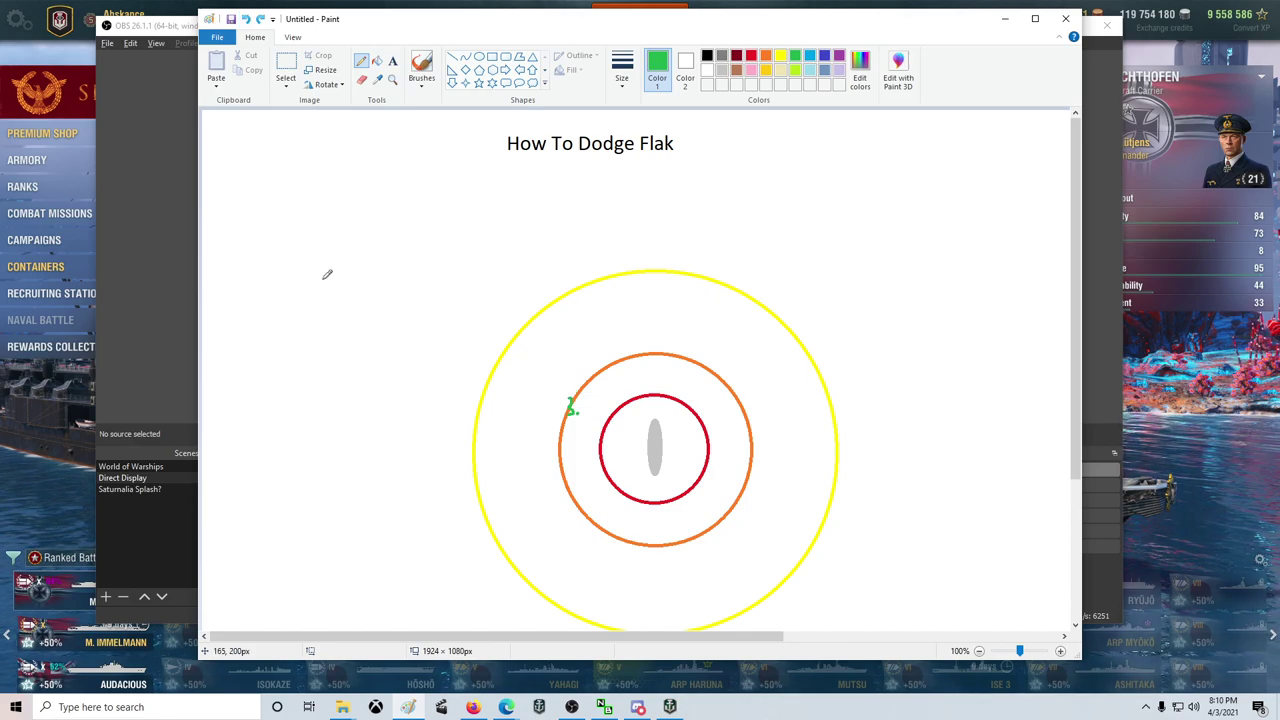
click(246, 18)
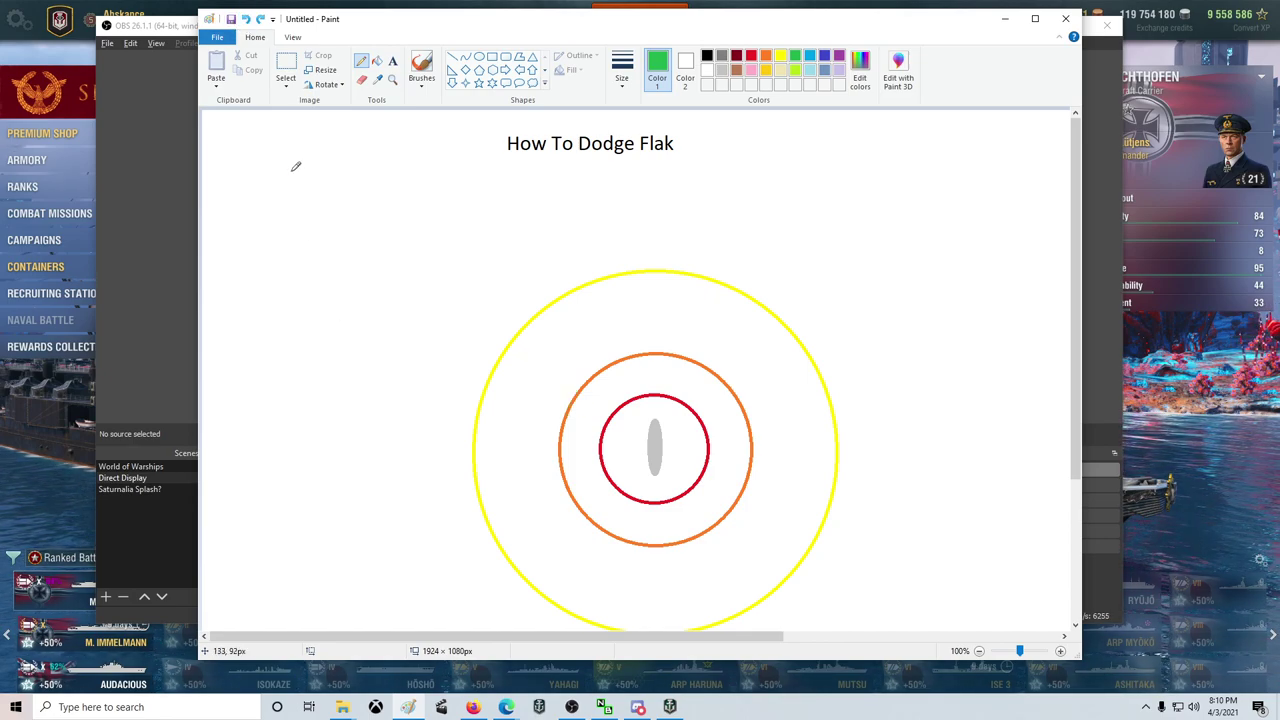
- Draw the green plane path from the upper left to the yellow circle, with an arrowhead and dotted trail
mouse_move(289, 171)
mouse_down()
mouse_move(286, 240)
mouse_move(309, 270)
mouse_move(382, 329)
mouse_move(490, 380)
mouse_up()
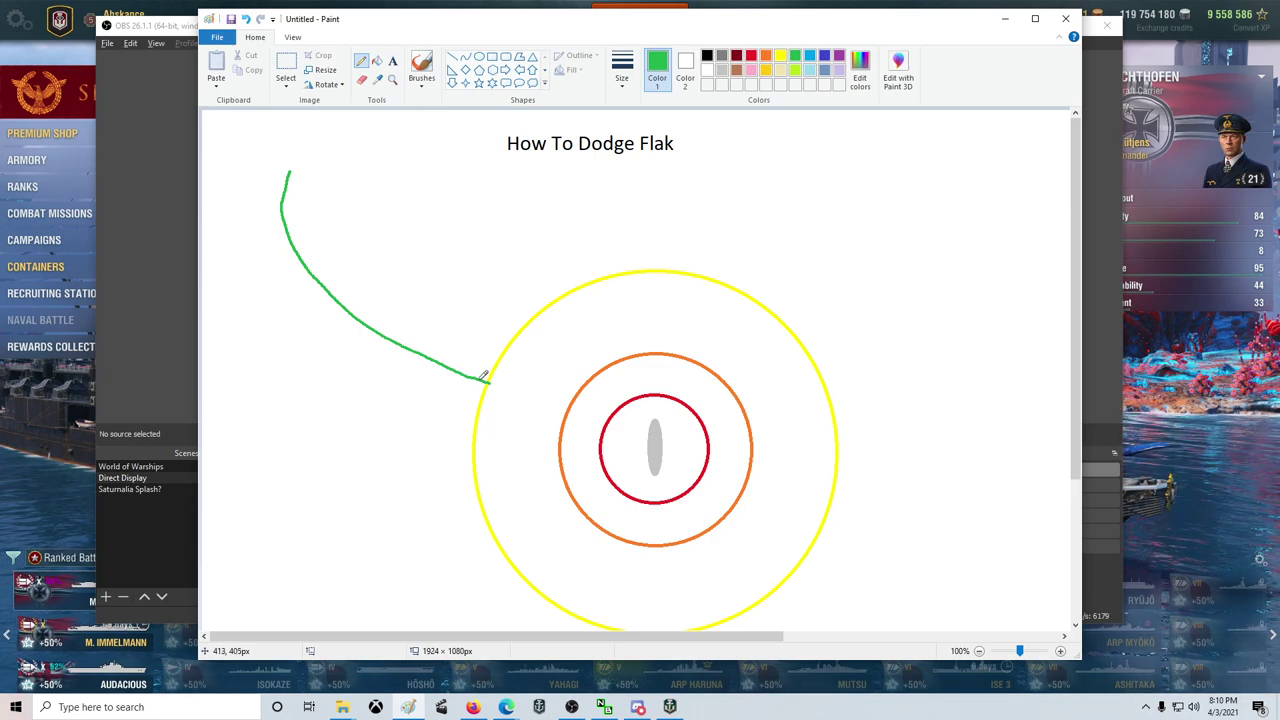
mouse_move(489, 380)
mouse_down()
mouse_move(455, 364)
mouse_move(450, 380)
mouse_up()
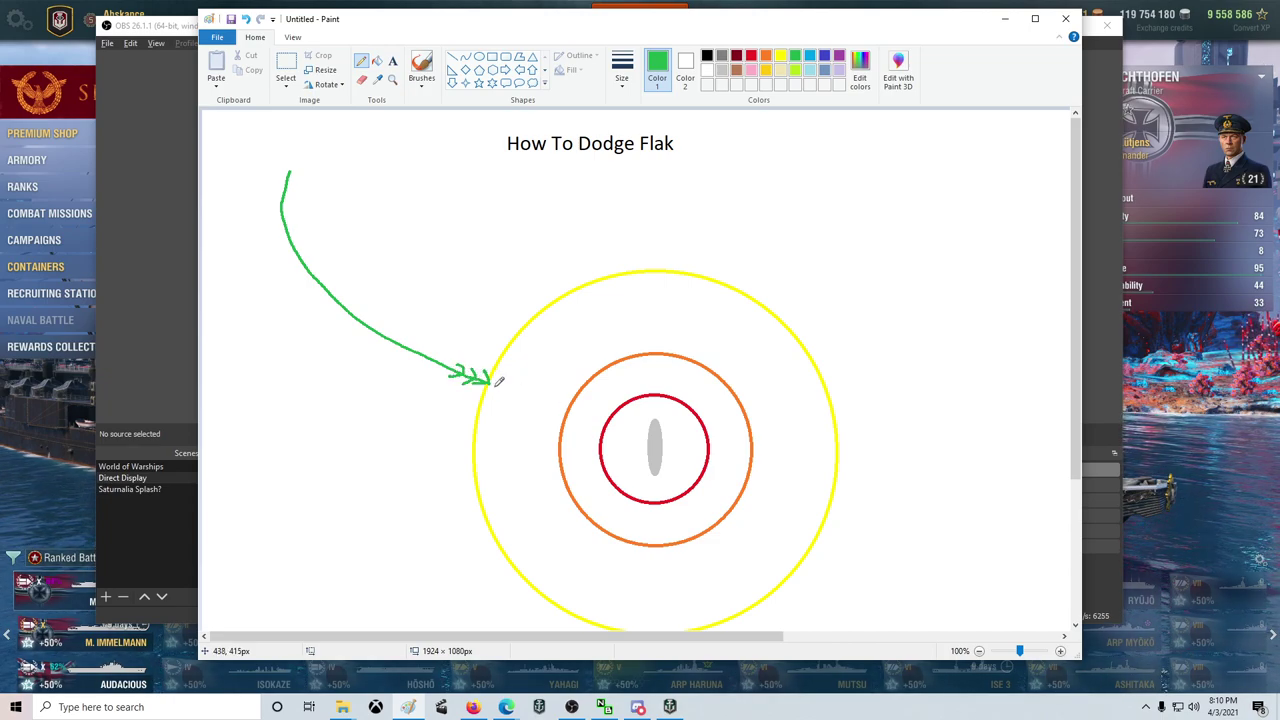
click(494, 384)
click(500, 388)
click(506, 391)
click(512, 395)
click(518, 398)
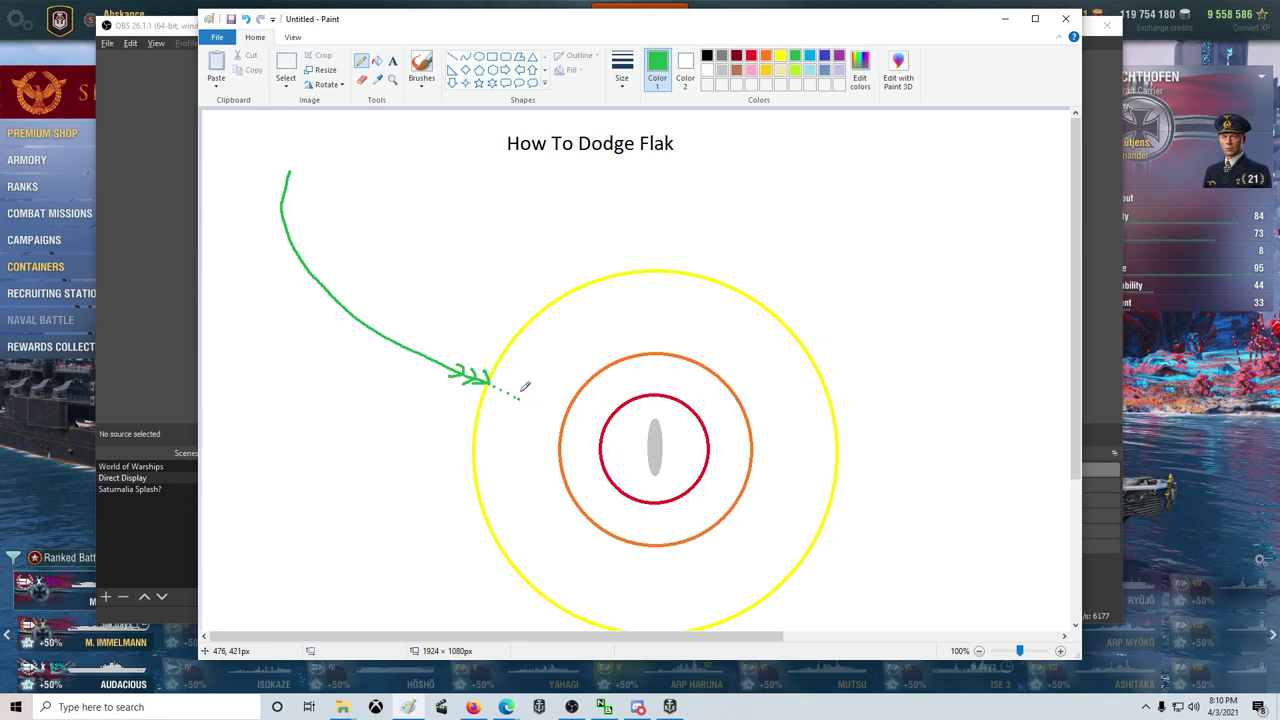
- Scribble a small flak burst at the trail's end and dot the dodge around it
drag(522, 390, 524, 388)
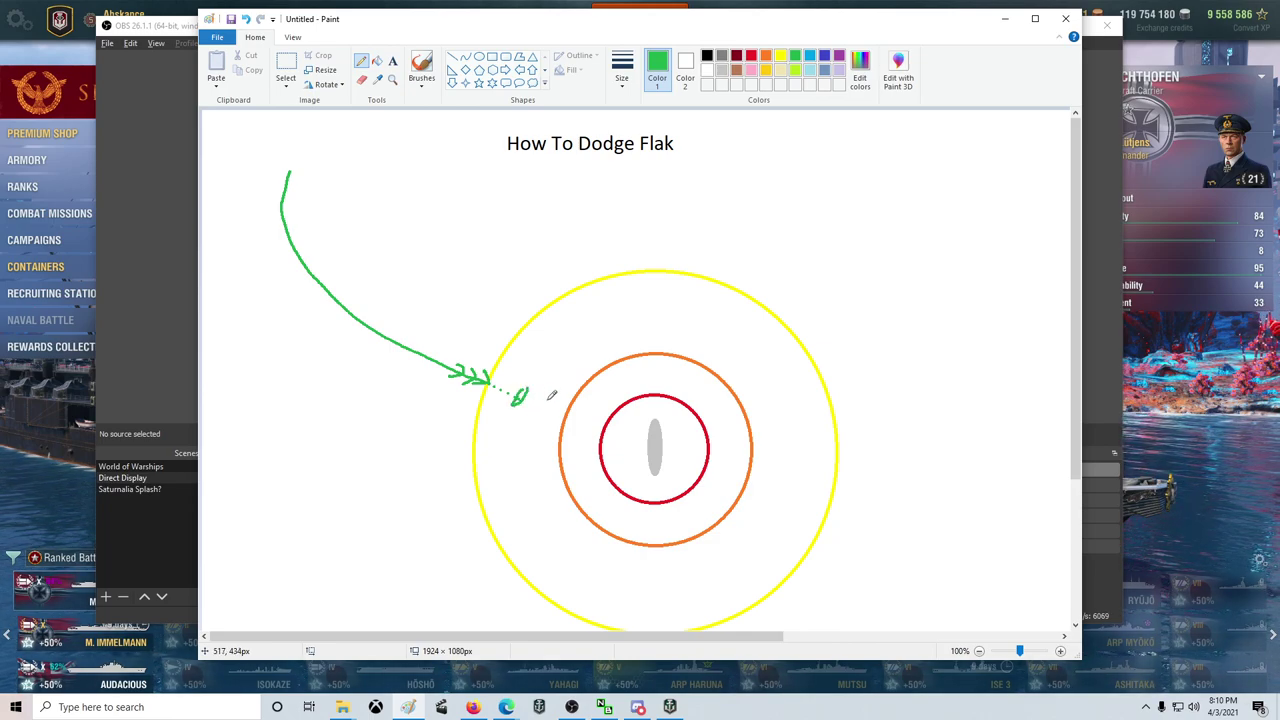
click(524, 374)
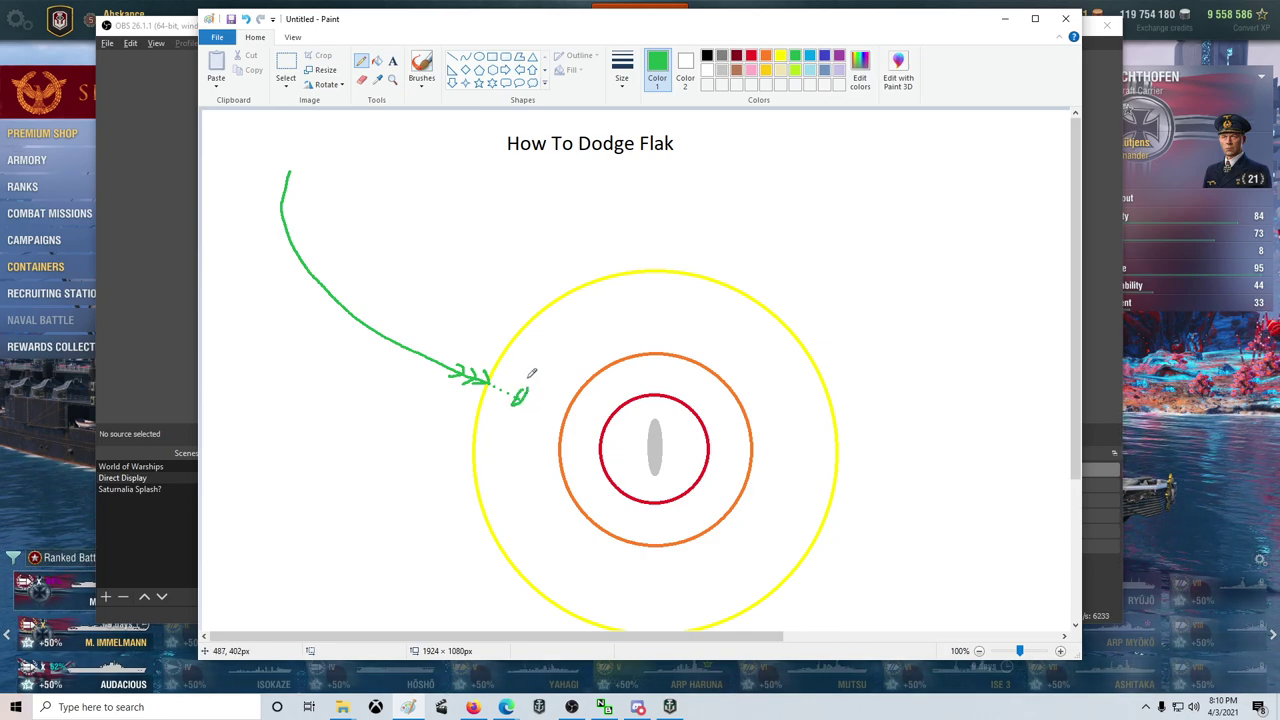
click(525, 380)
click(500, 408)
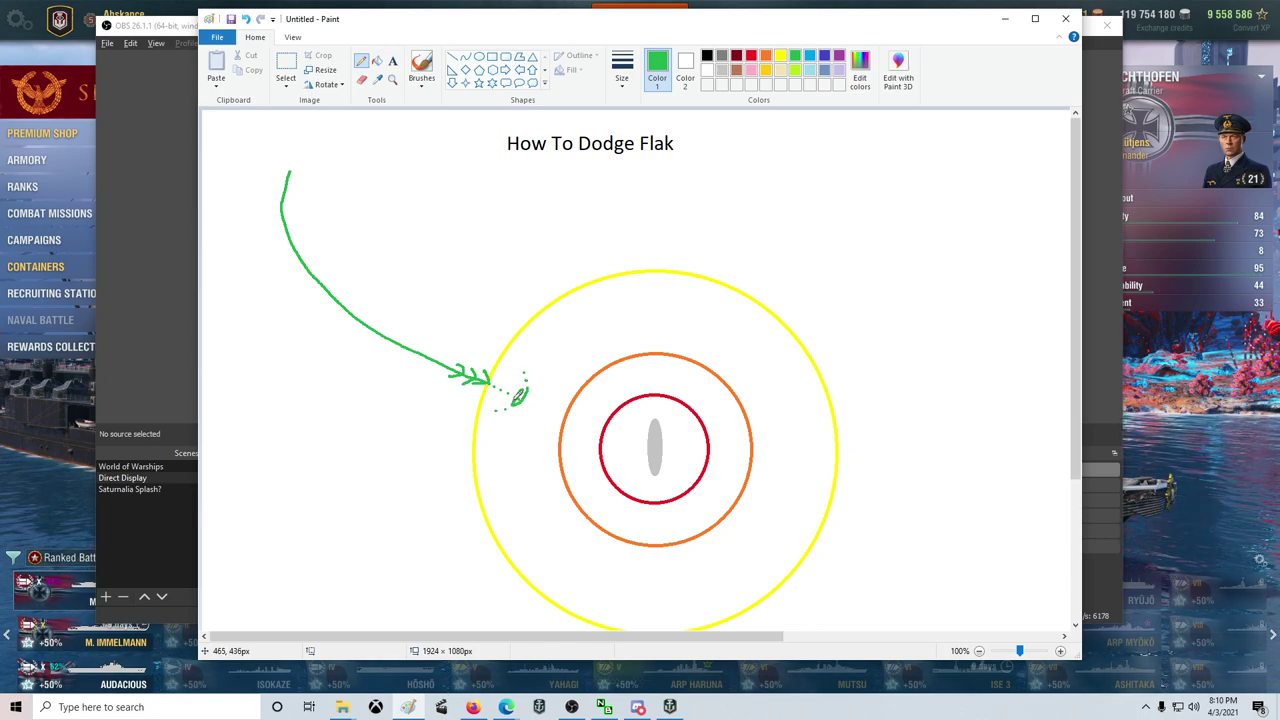
click(497, 385)
click(491, 381)
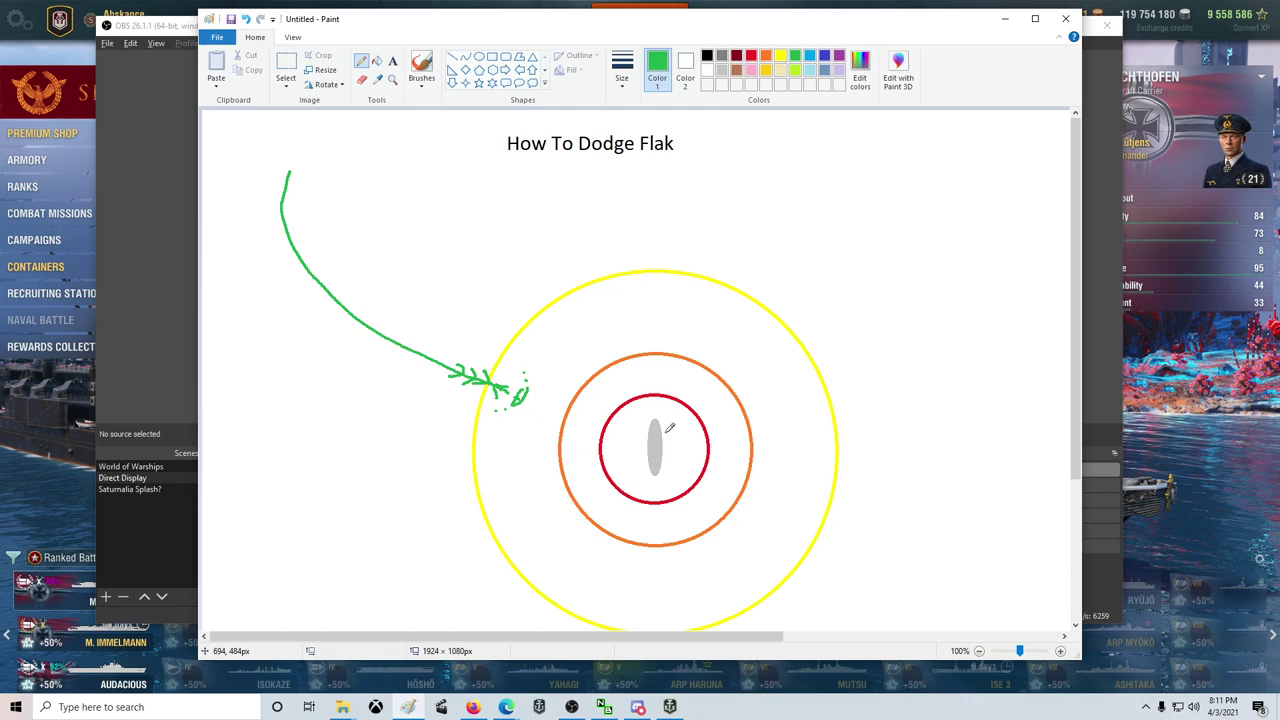
- Draw a second green path rising from the lower left, dotting a dodge around a small burst
drag(351, 607, 474, 447)
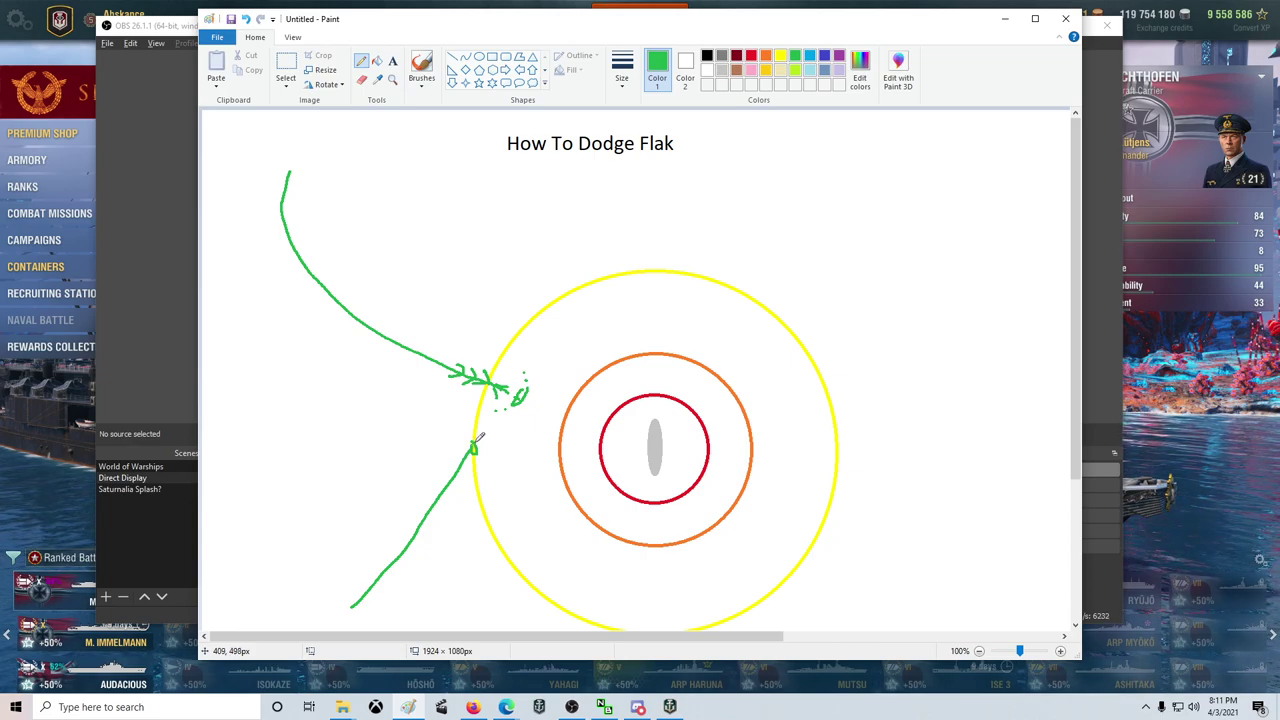
click(480, 432)
click(482, 426)
click(485, 418)
mouse_move(482, 415)
mouse_down()
mouse_move(502, 428)
mouse_move(485, 440)
mouse_up()
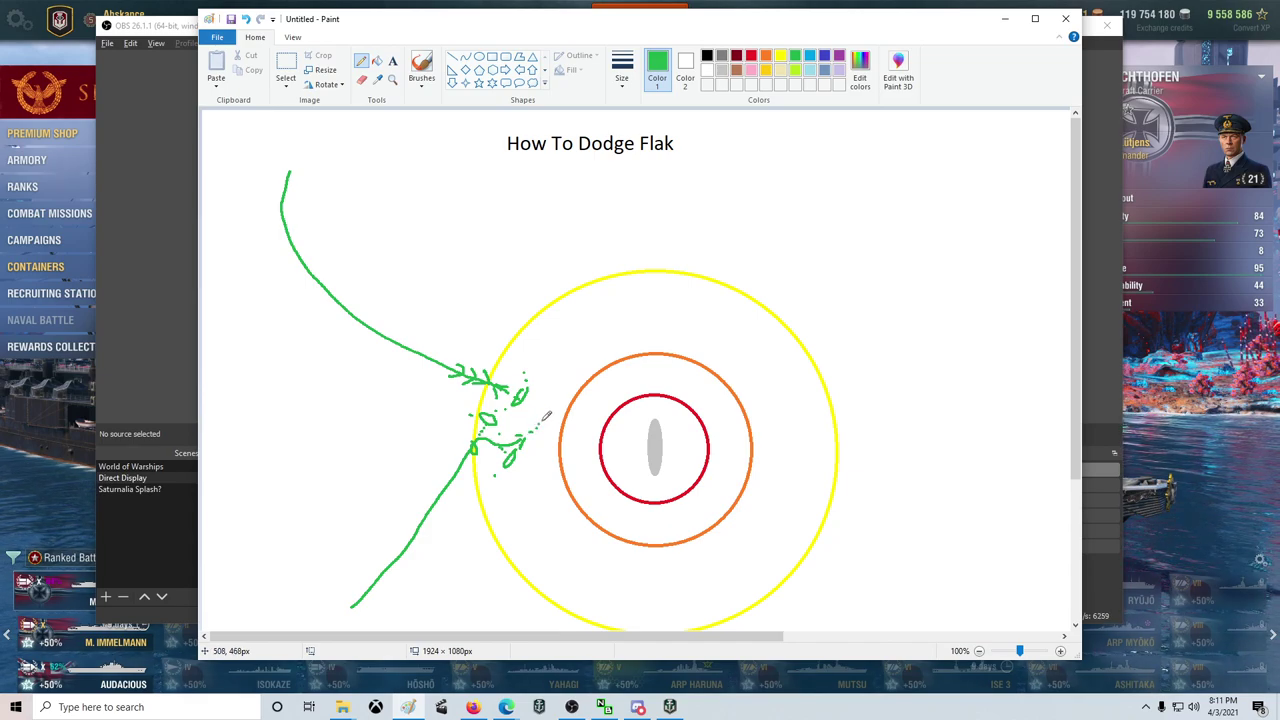
- Draw another small green flak burst beside the orange ring
mouse_move(550, 398)
mouse_down()
mouse_move(562, 406)
mouse_move(548, 414)
mouse_move(545, 401)
mouse_up()
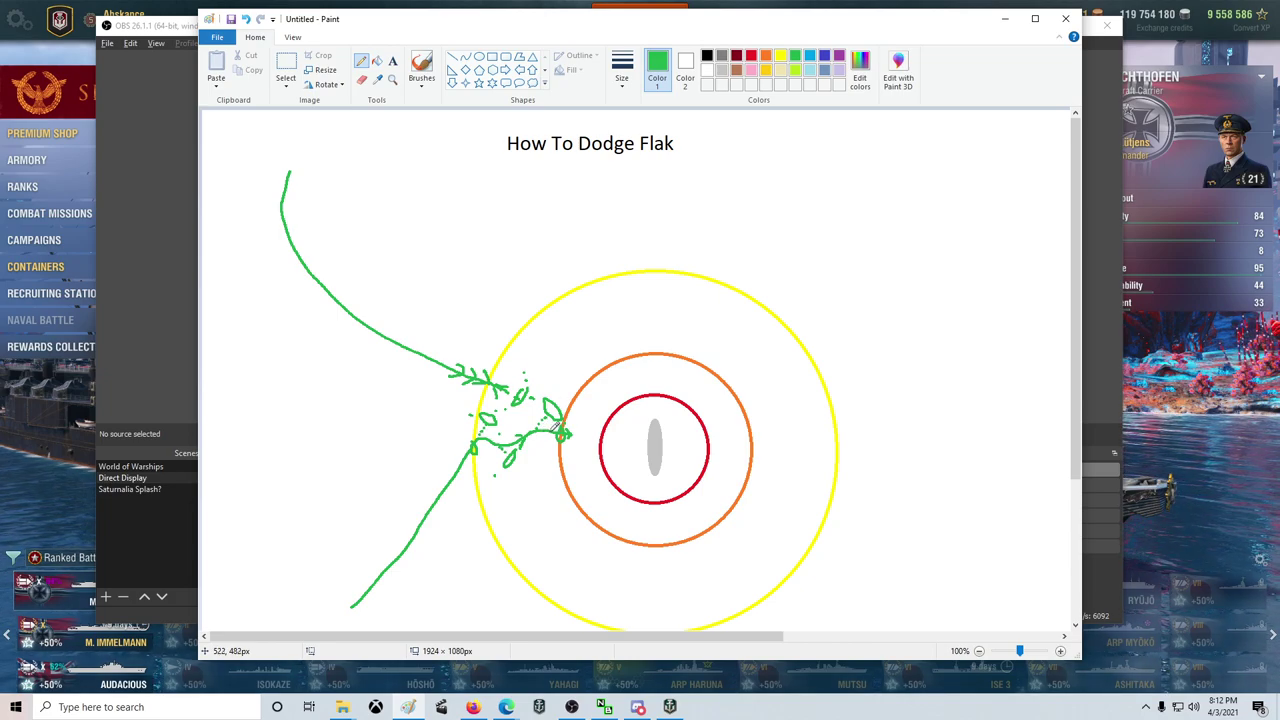
- Extend the dotted dodge past an elongated burst inside the orange ring, ending in an arrow at the red circle
mouse_move(572, 436)
mouse_down()
mouse_move(598, 436)
mouse_move(604, 420)
mouse_move(600, 448)
mouse_move(589, 408)
mouse_up()
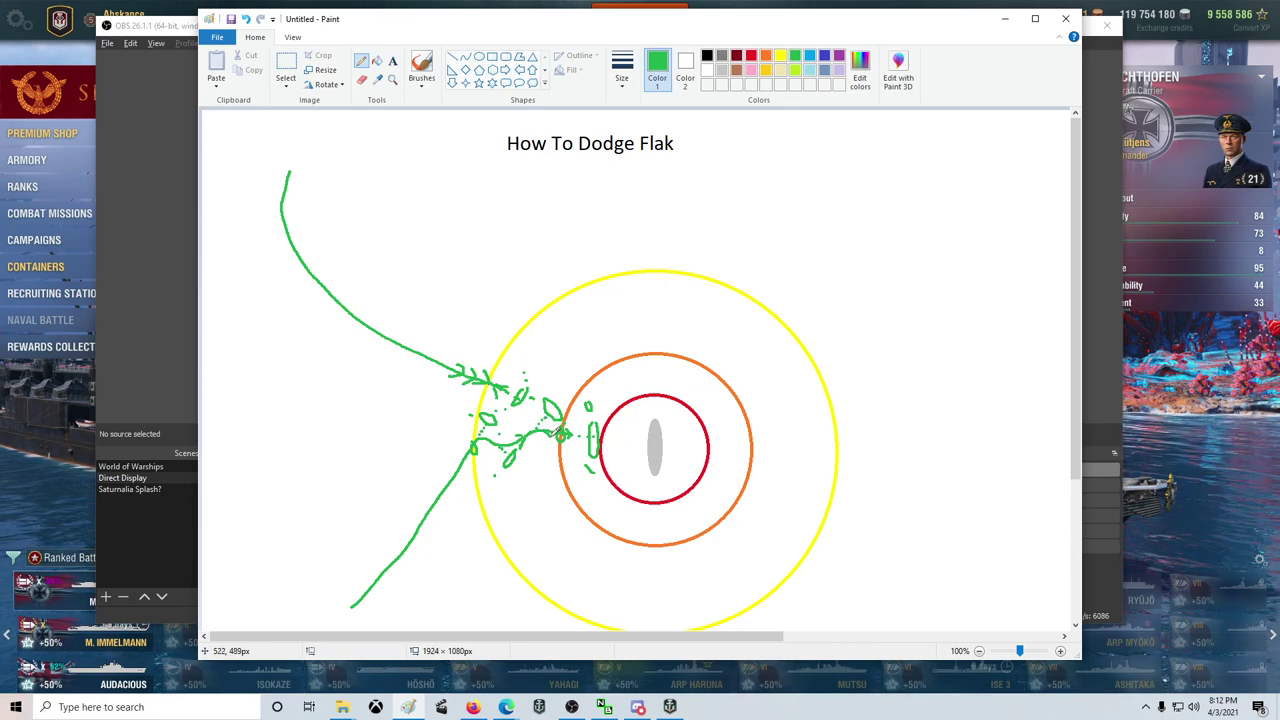
mouse_move(564, 476)
mouse_down()
mouse_move(550, 482)
mouse_move(585, 463)
mouse_move(554, 460)
mouse_up()
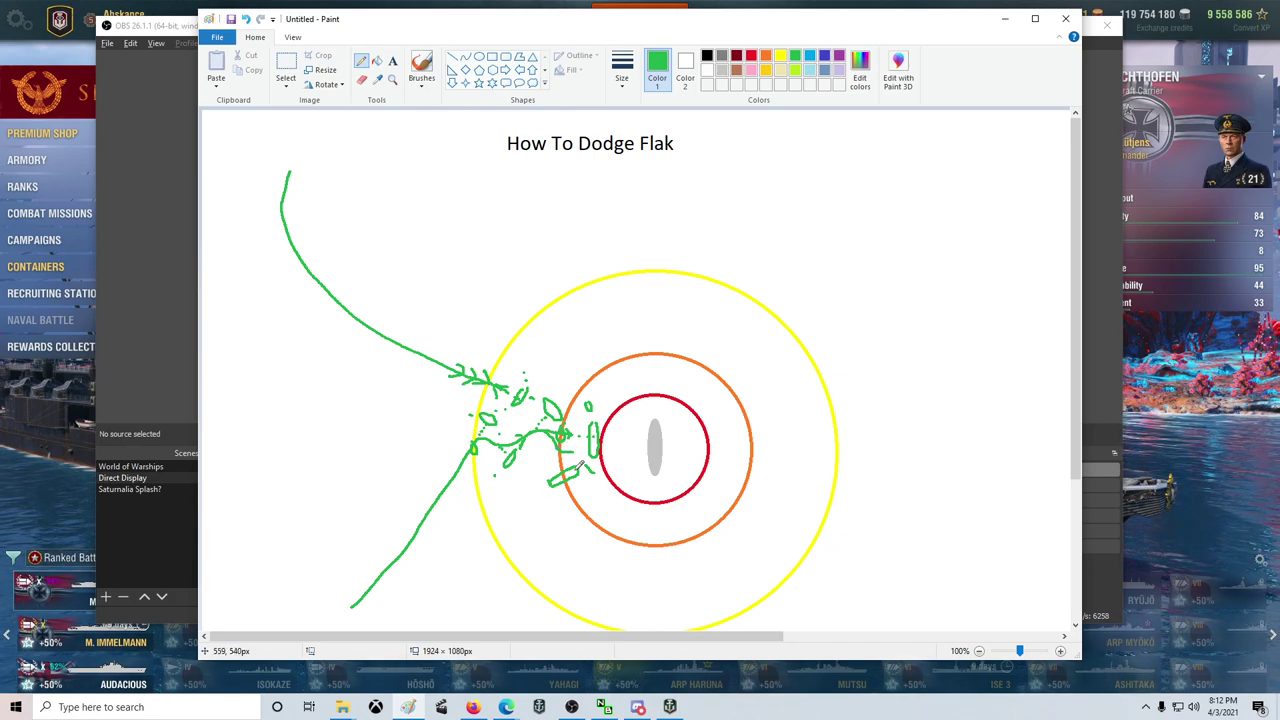
mouse_move(577, 455)
mouse_down()
mouse_move(633, 447)
mouse_move(632, 463)
mouse_up()
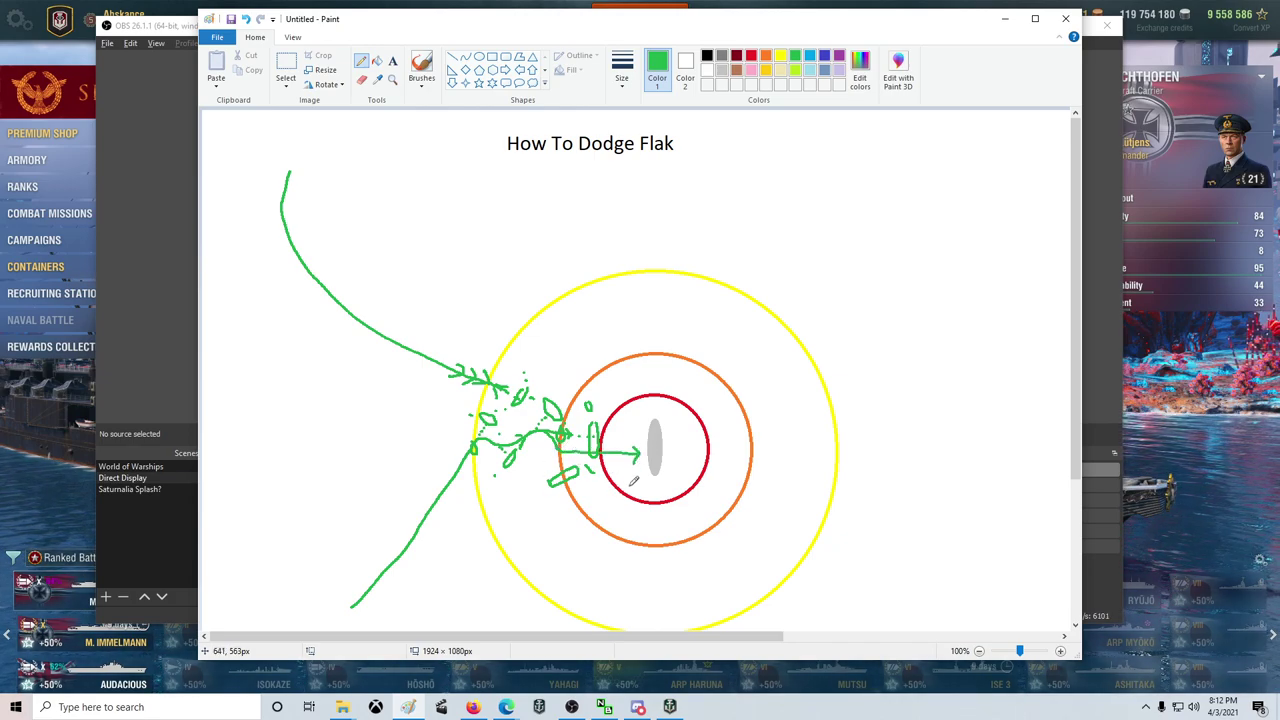
- Draw a small light grey oval ship in the upper right of the yellow ring
click(722, 72)
click(479, 57)
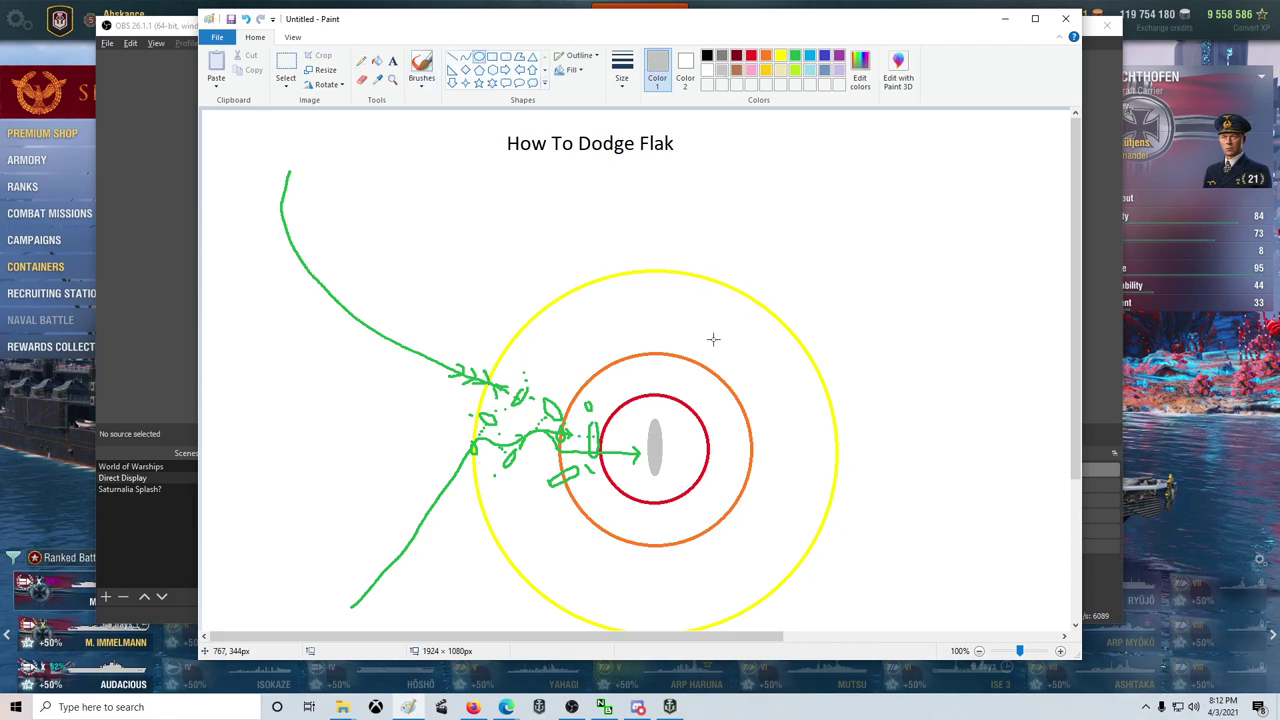
drag(718, 340, 733, 386)
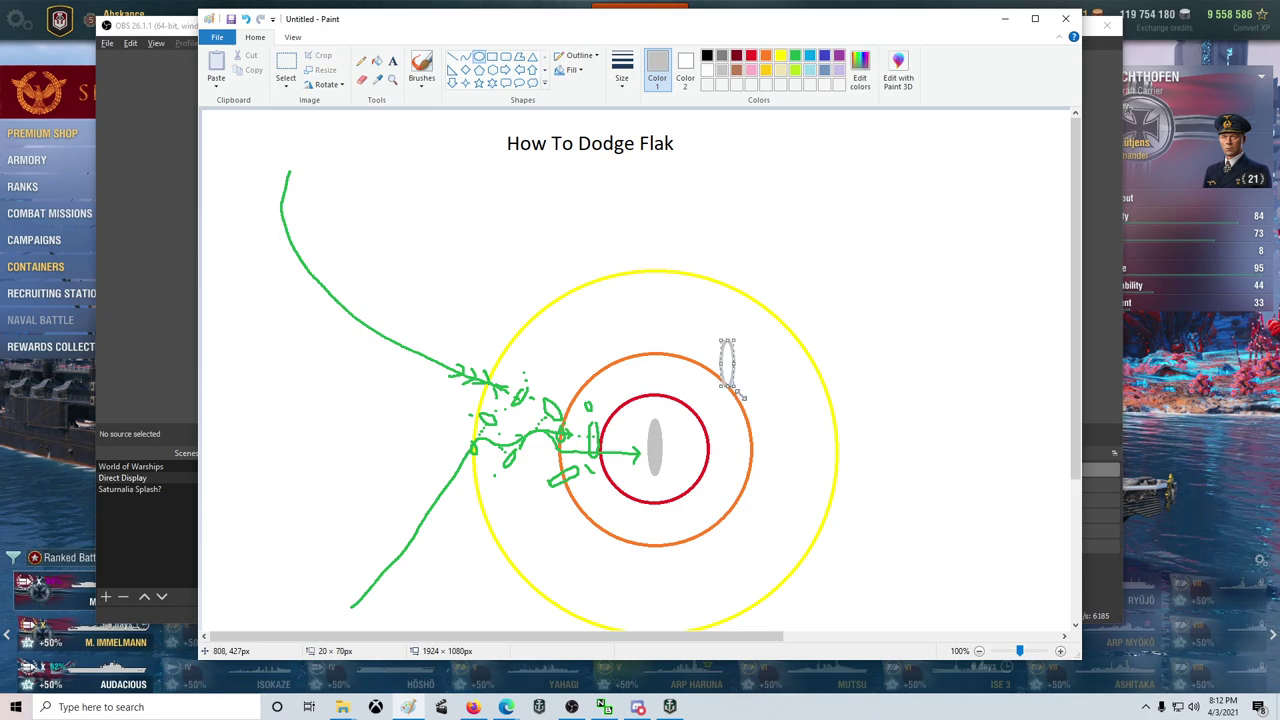
click(811, 186)
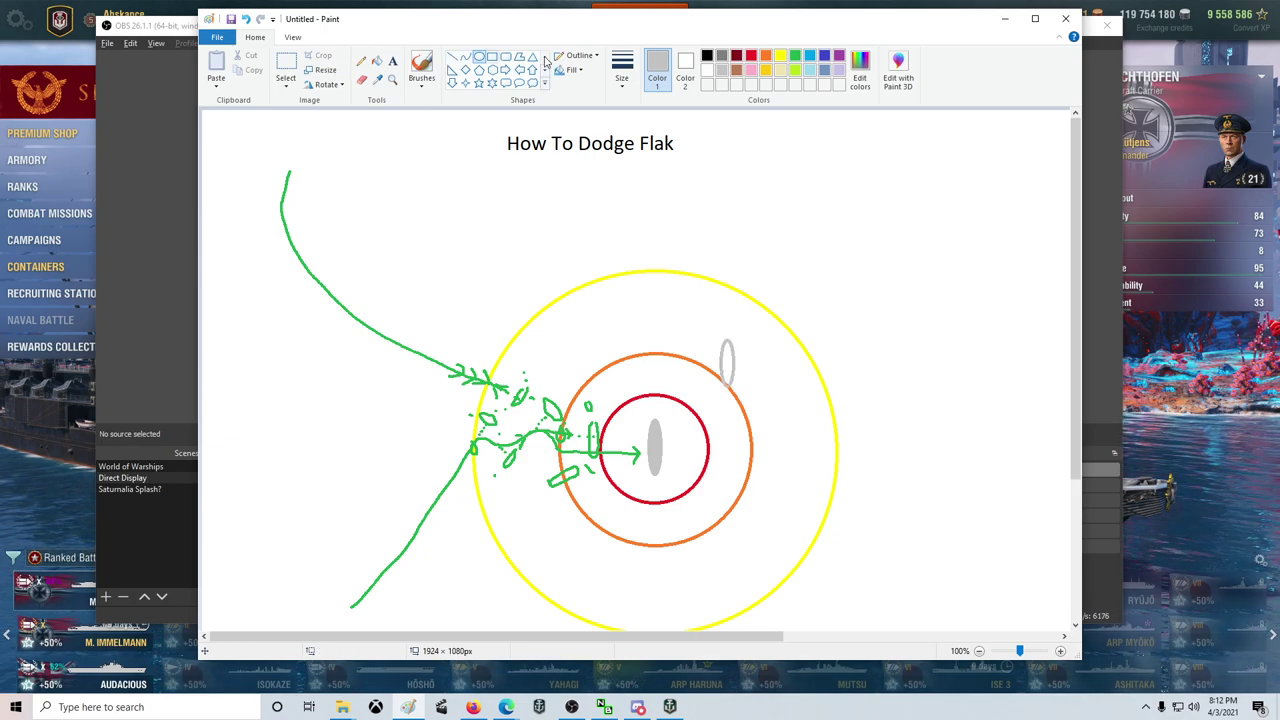
- Encircle the second ship with an orange range circle
click(766, 56)
mouse_move(658, 287)
mouse_down()
mouse_move(812, 467)
mouse_move(760, 411)
mouse_up()
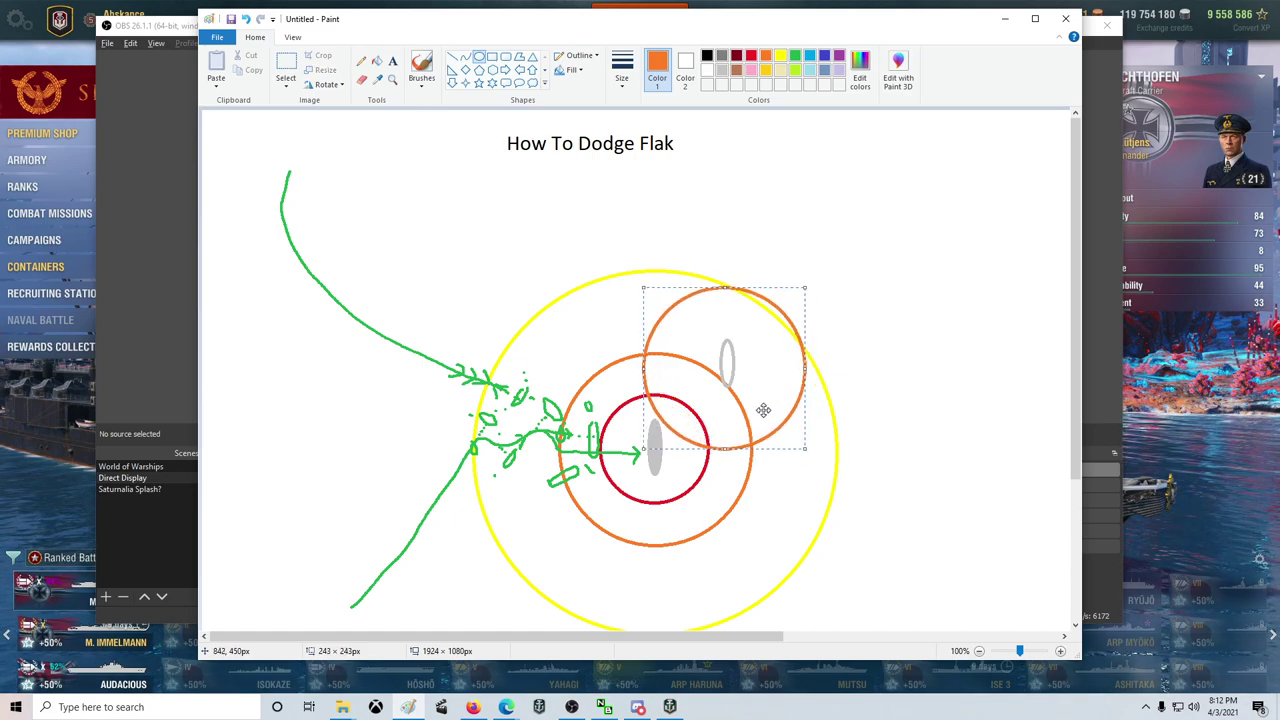
click(857, 346)
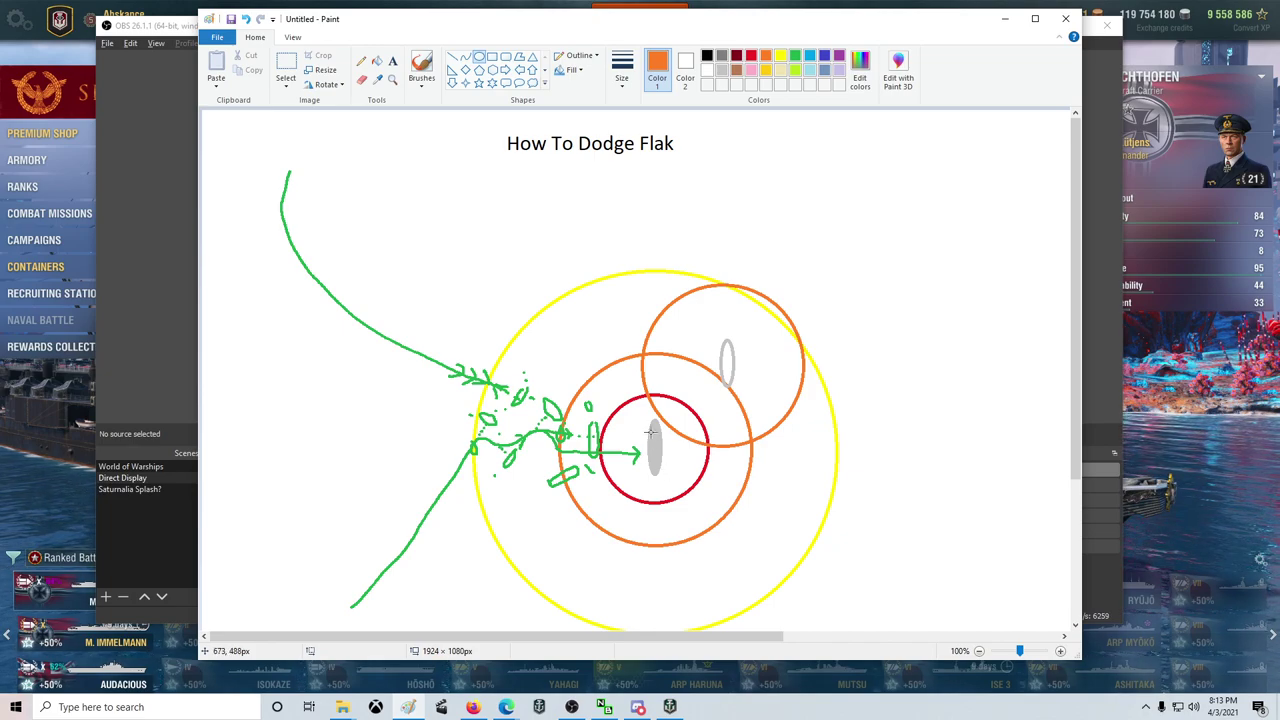
- Join the two ships with a dark red dashed line and label them 1 and 2
click(737, 58)
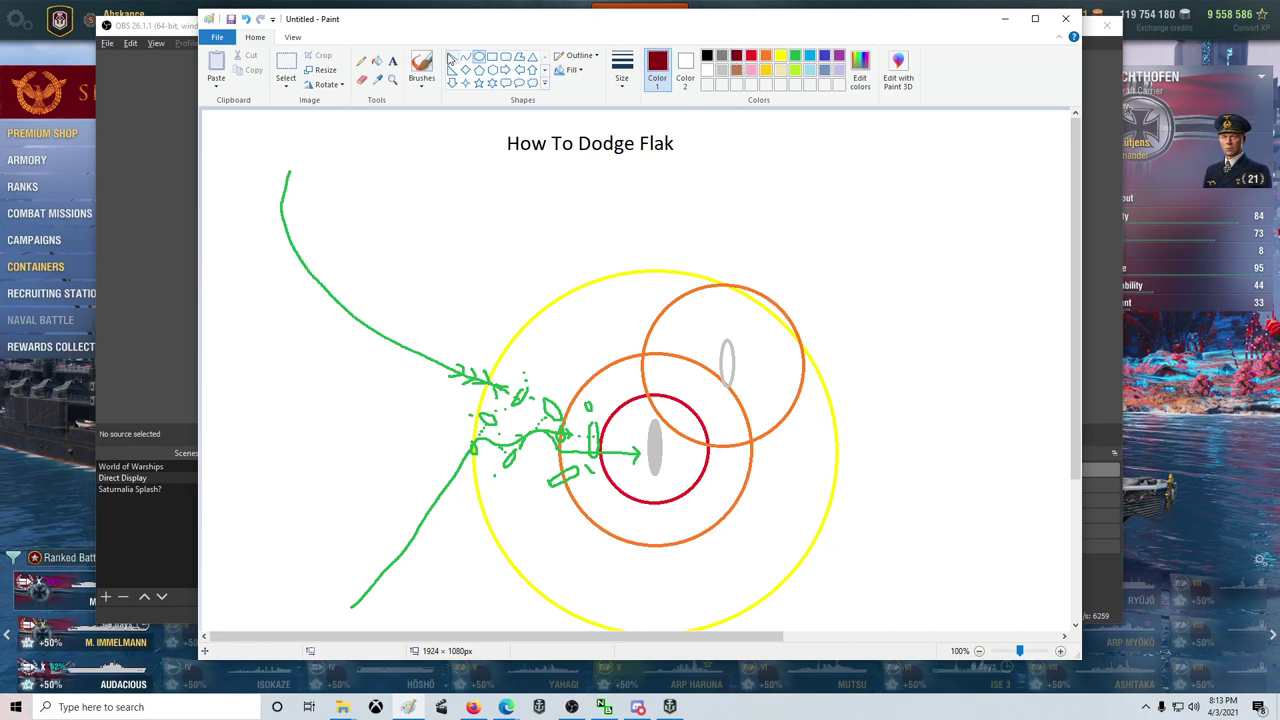
click(363, 61)
mouse_move(726, 370)
mouse_down()
mouse_move(657, 432)
mouse_move(636, 428)
mouse_move(632, 460)
mouse_move(622, 434)
mouse_up()
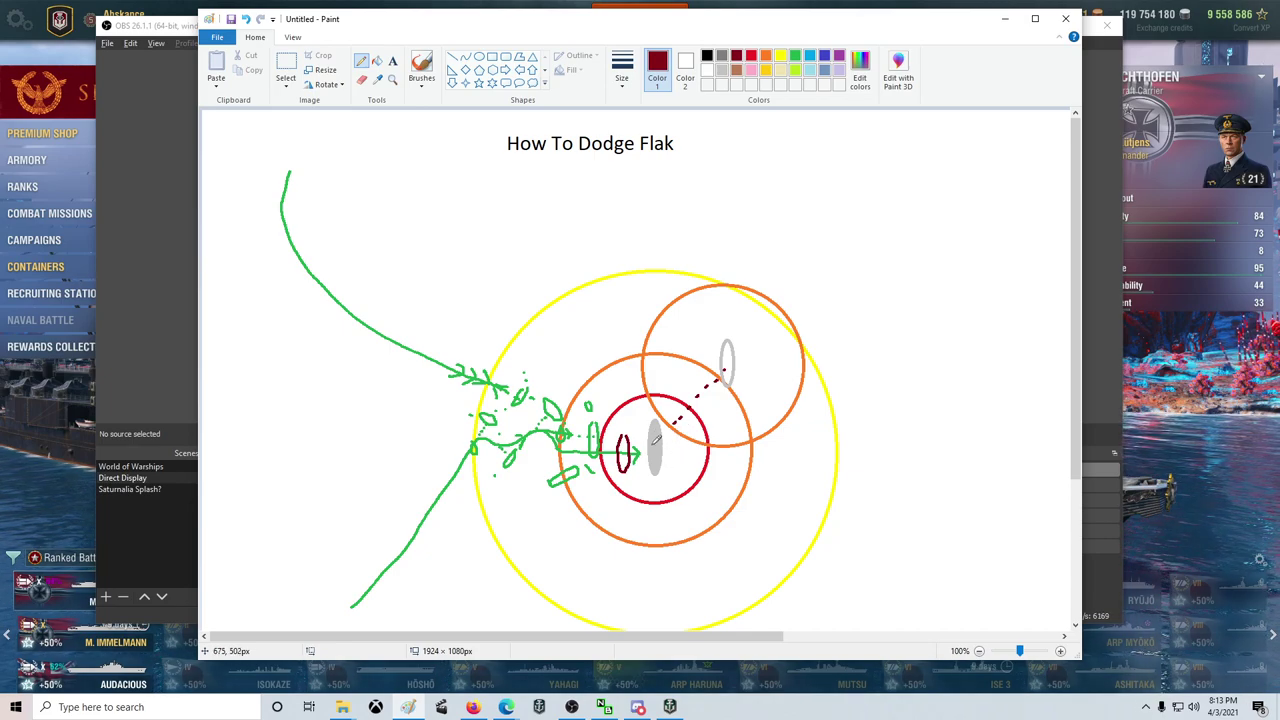
drag(651, 442, 651, 456)
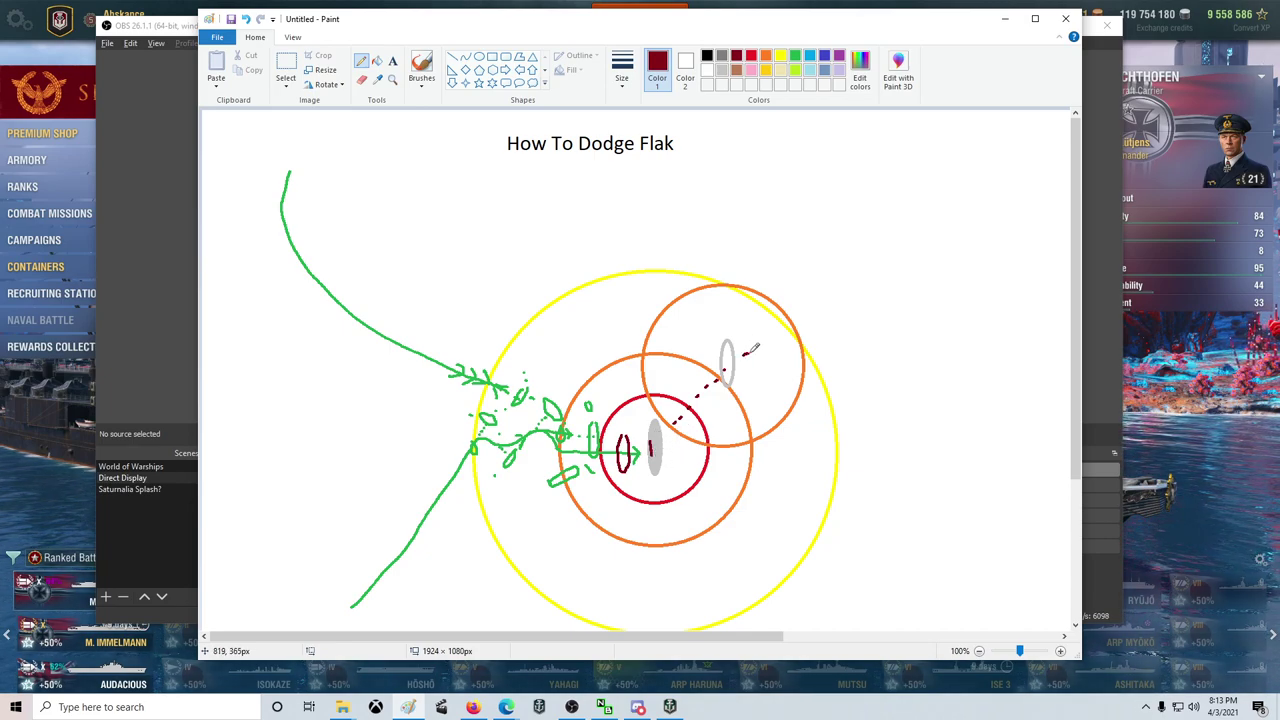
drag(749, 355, 758, 369)
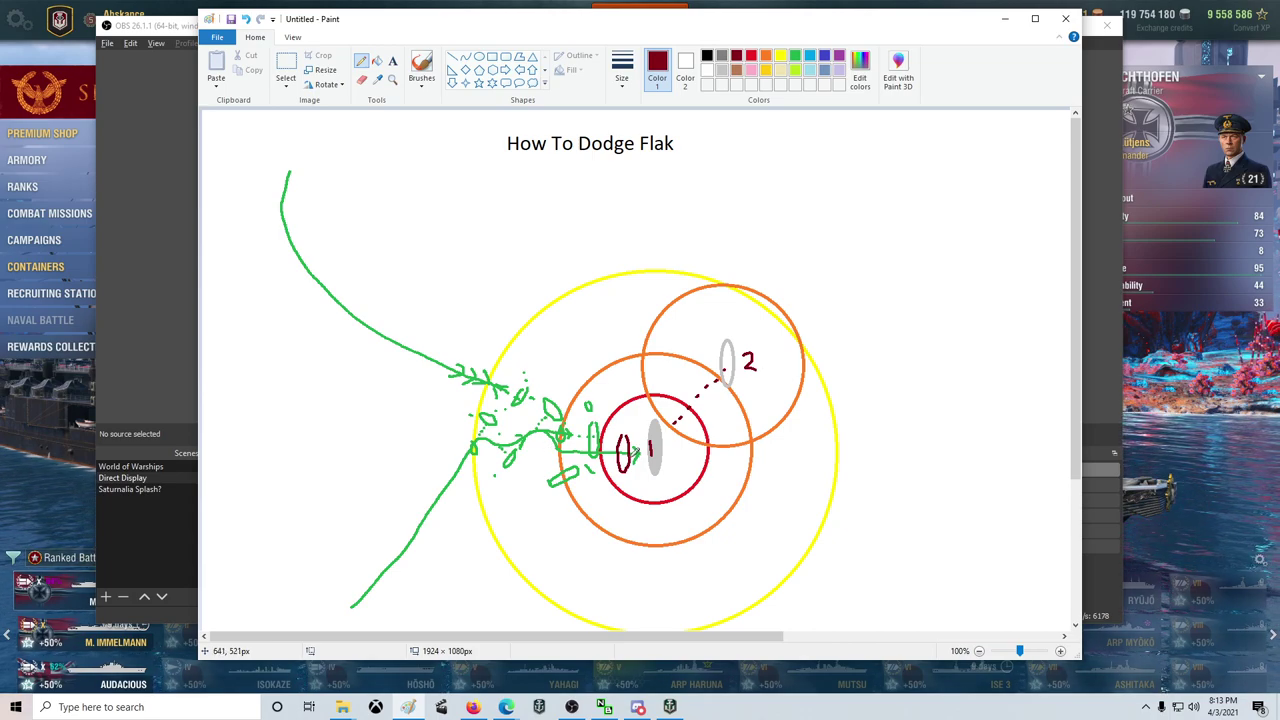